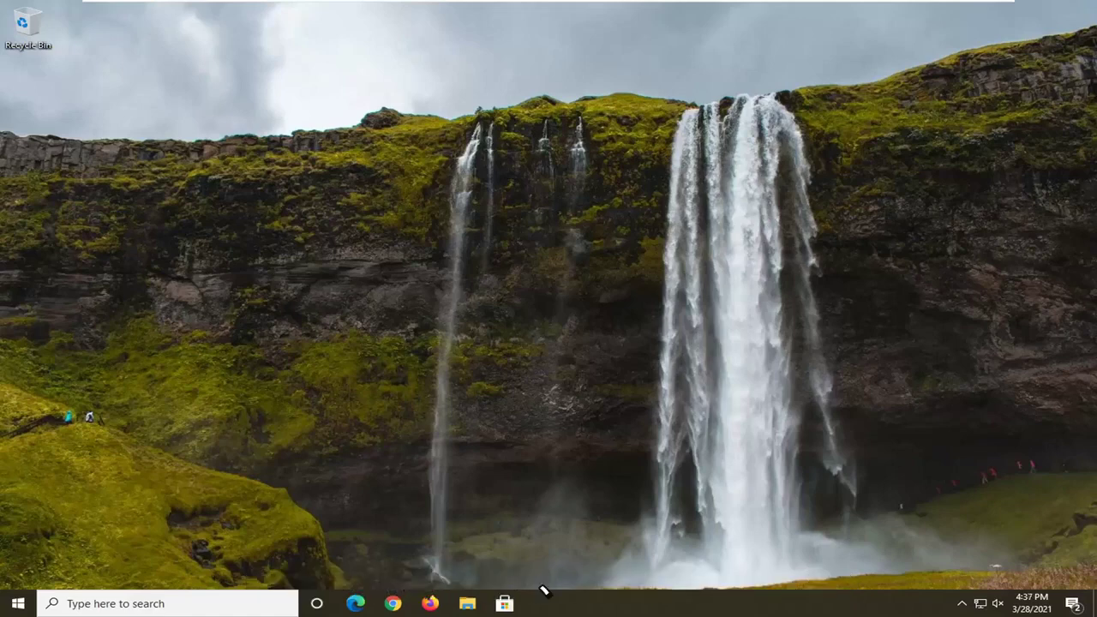
Launch Registry Editor with administrator rights and allow it to make changes to the device
left_click(17, 605)
type("regedit")
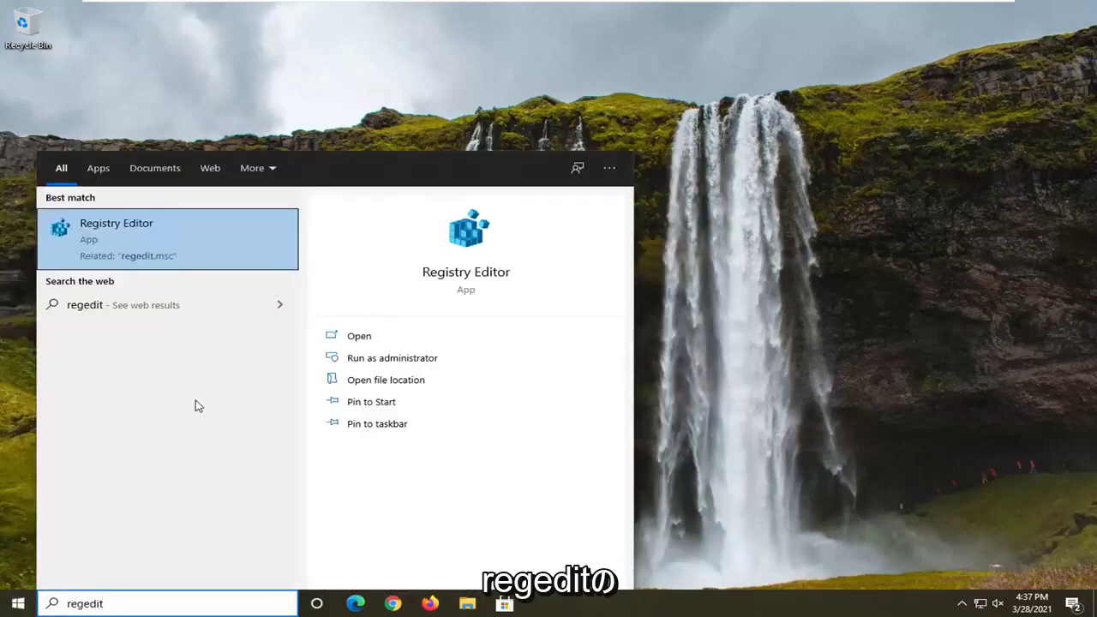
right_click(125, 255)
left_click(190, 268)
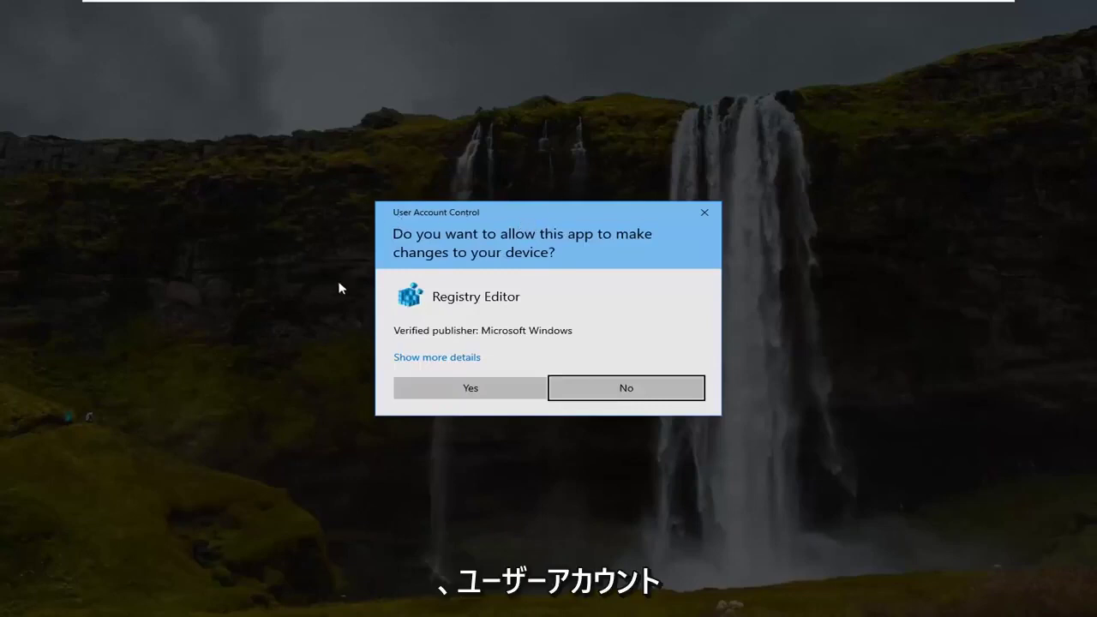
left_click(461, 399)
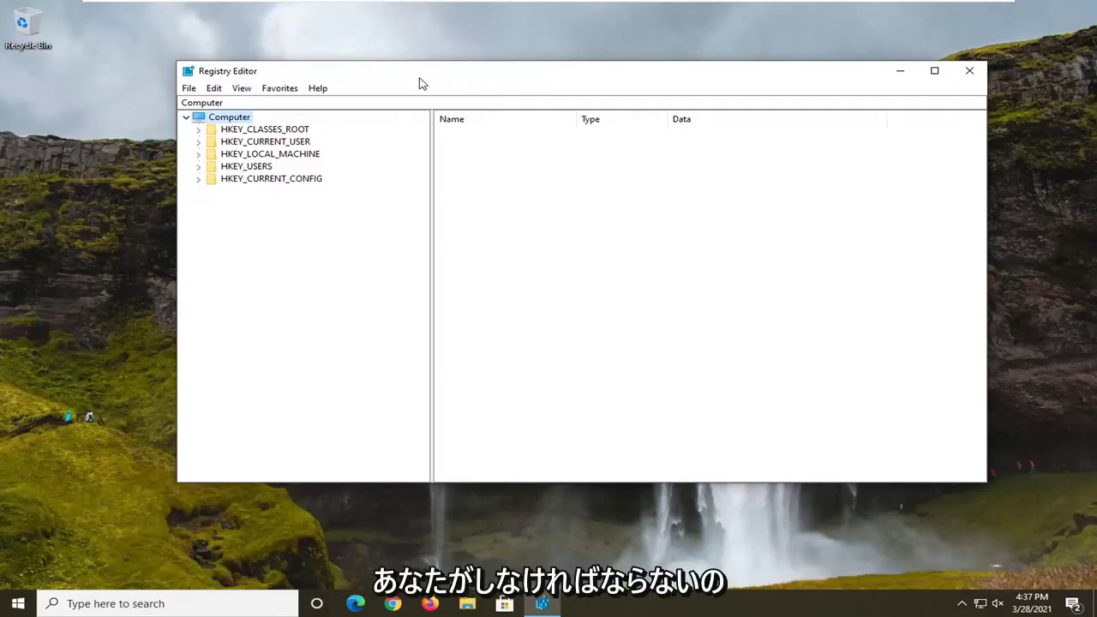
left_click_drag(420, 83, 409, 82)
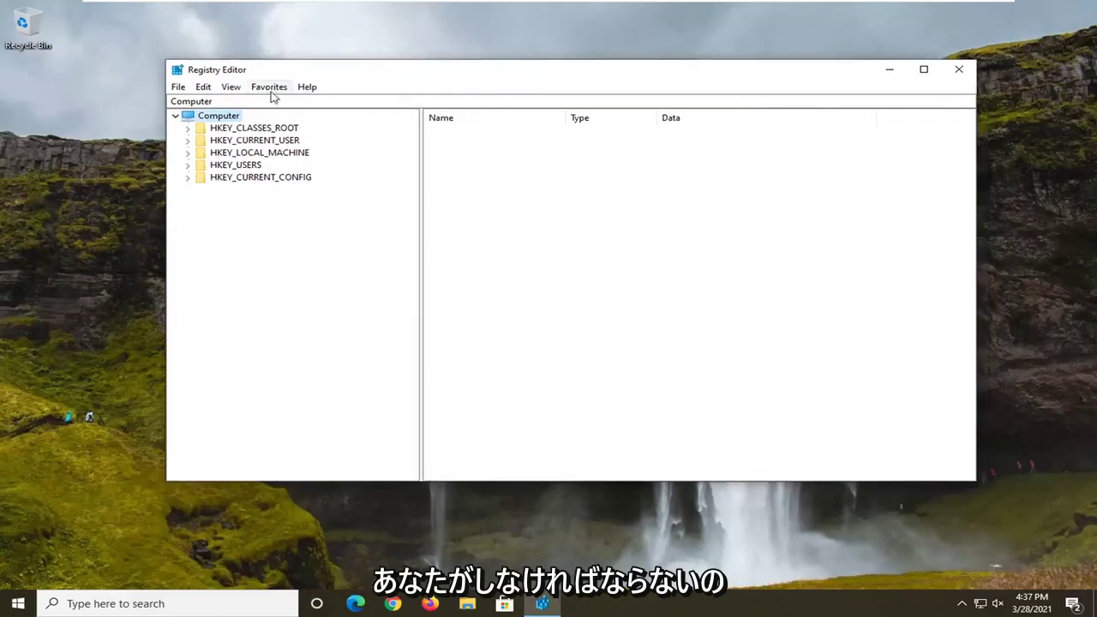
left_click(178, 87)
left_click(201, 120)
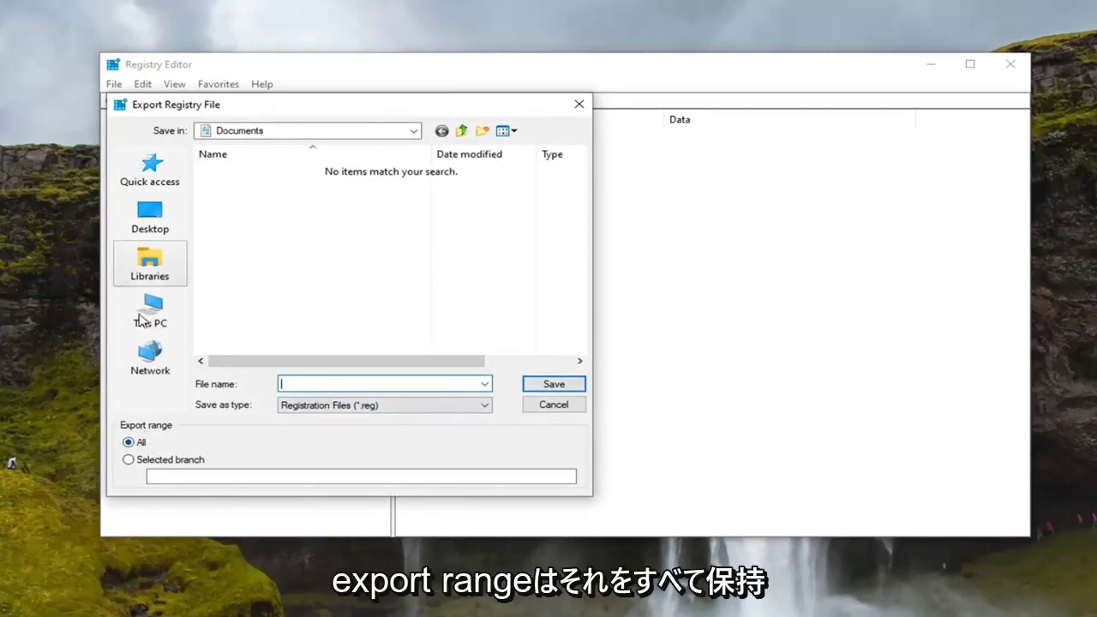
left_click(150, 219)
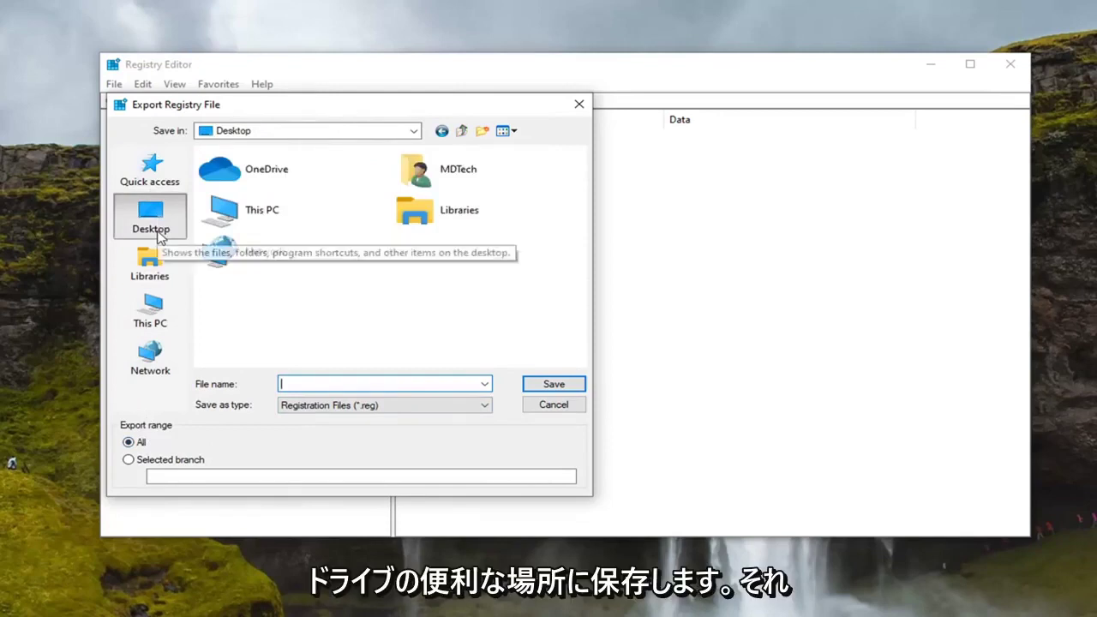
left_click(549, 405)
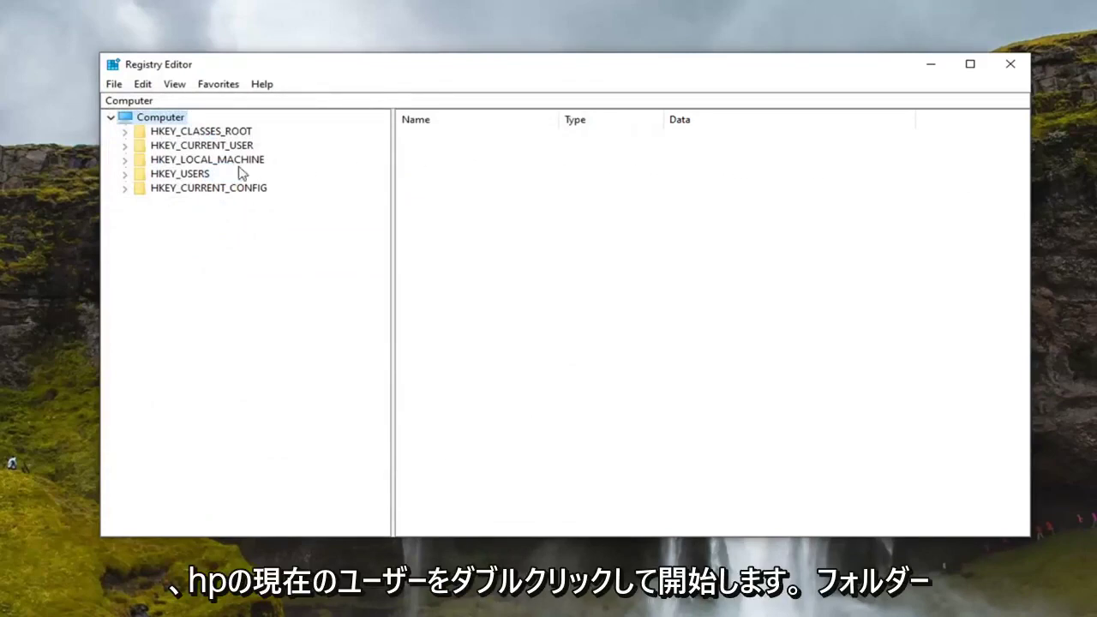
Expand the registry tree to HKEY_CURRENT_USER\SOFTWARE\Microsoft, collapsing the HKEY_LOCAL_MACHINE branch
double_click(209, 159)
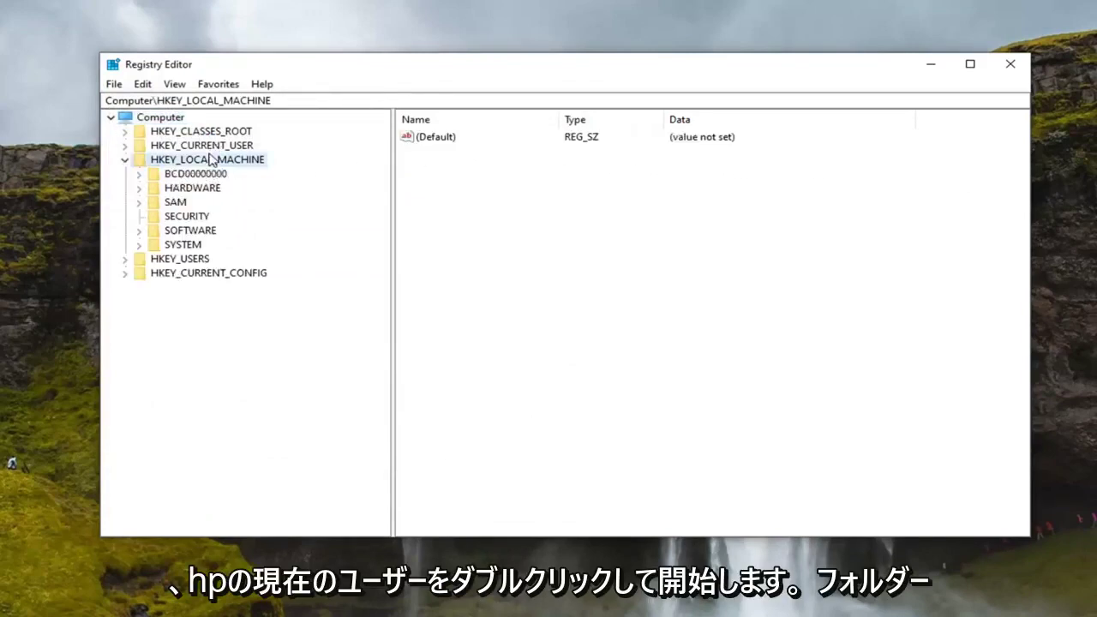
double_click(206, 145)
left_click(125, 329)
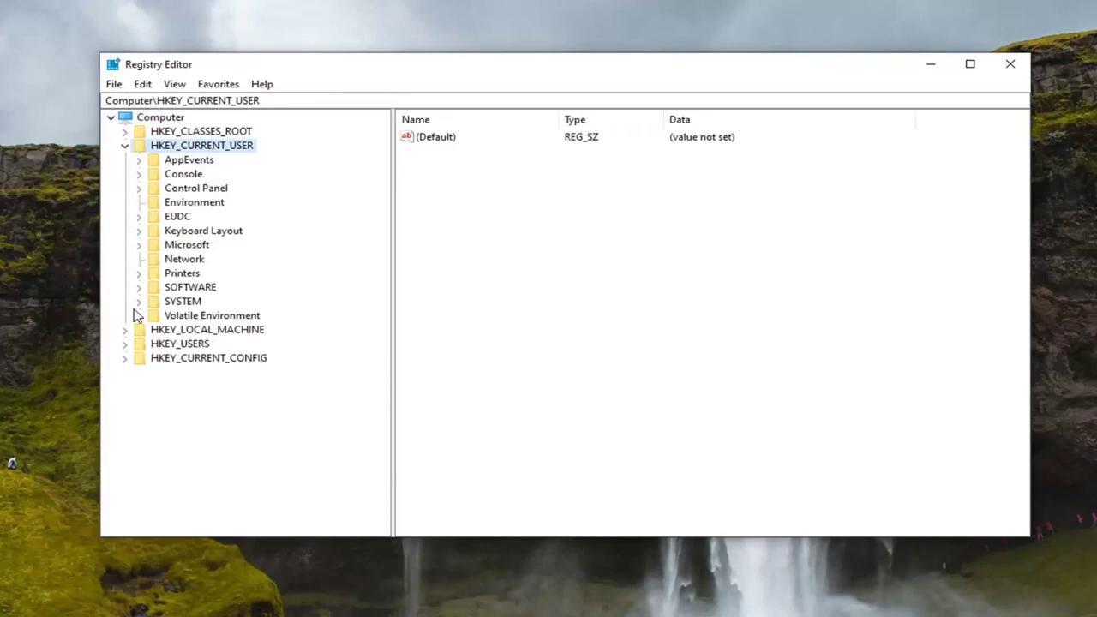
double_click(187, 288)
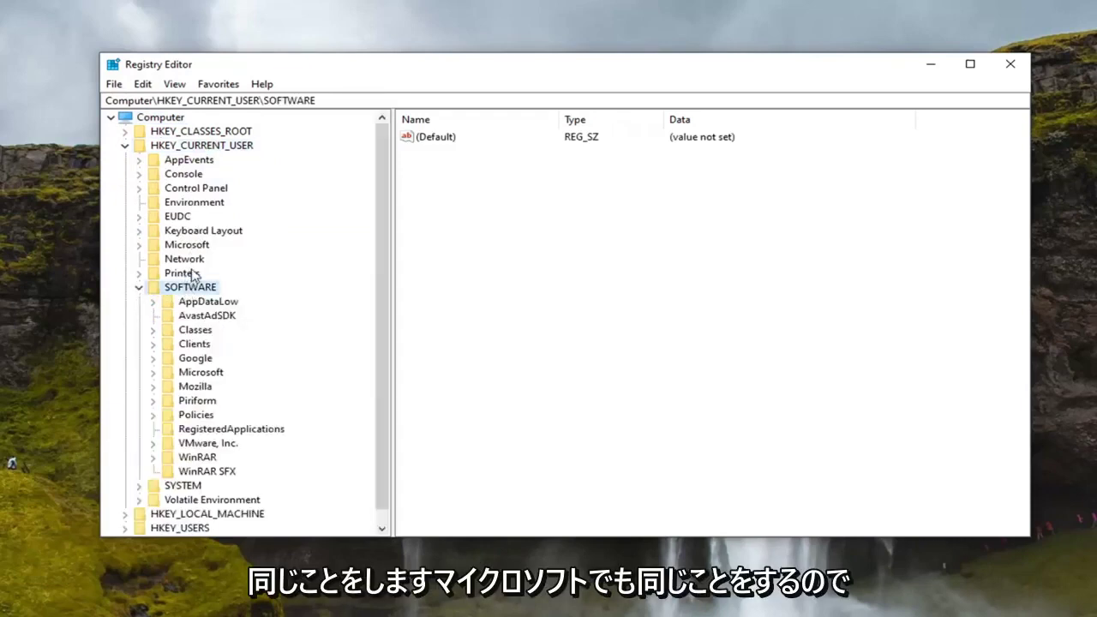
scroll(185, 347, "down", 1)
double_click(188, 358)
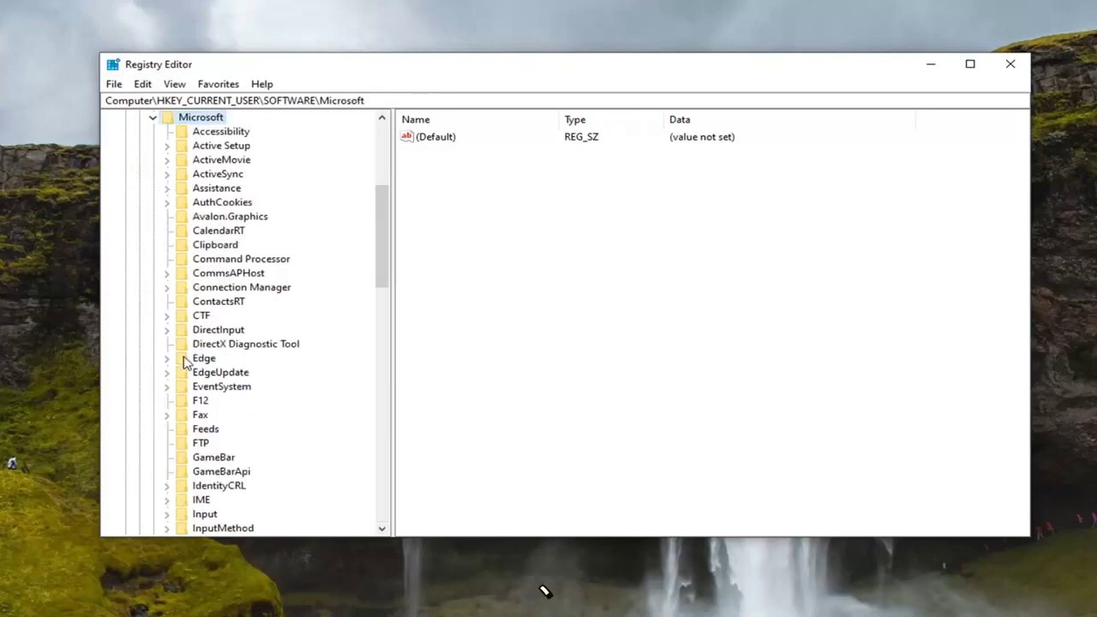
Go to the Windows\CurrentVersion\Policies key inside the current user's Microsoft branch
scroll(206, 319, "down", 18)
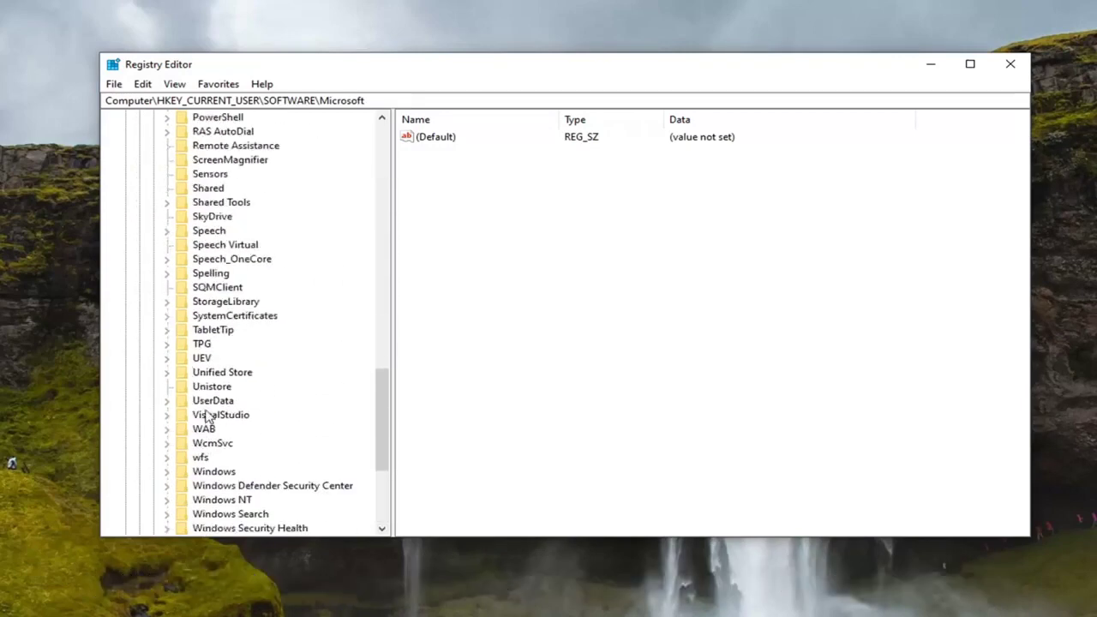
scroll(204, 420, "down", 1)
double_click(205, 428)
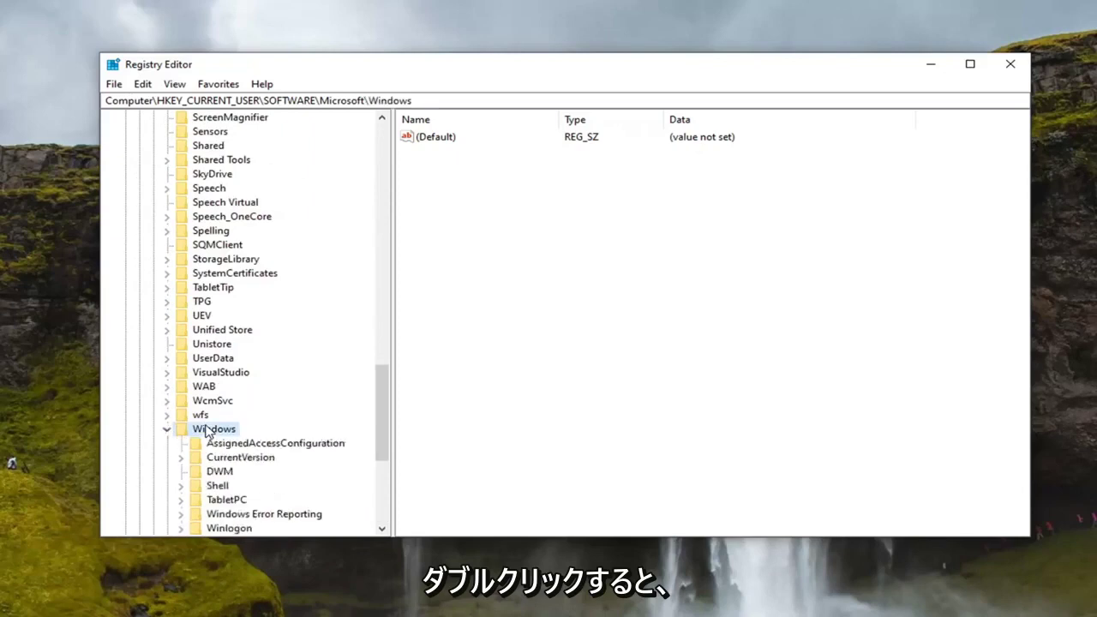
scroll(242, 420, "down", 1)
left_click(242, 417)
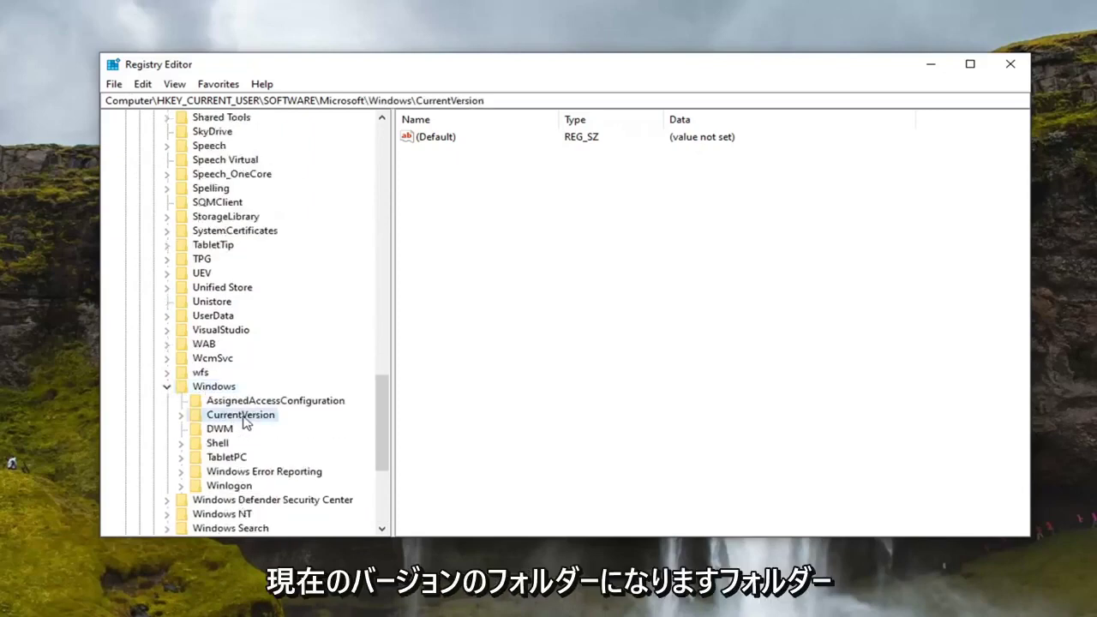
double_click(242, 416)
scroll(244, 420, "down", 7)
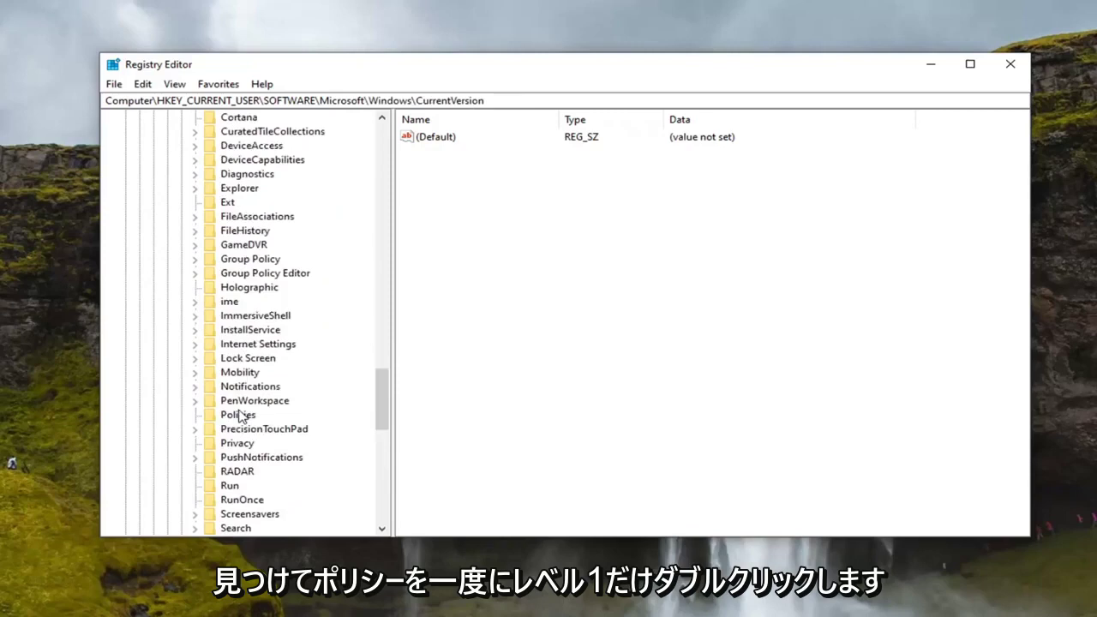
left_click(238, 416)
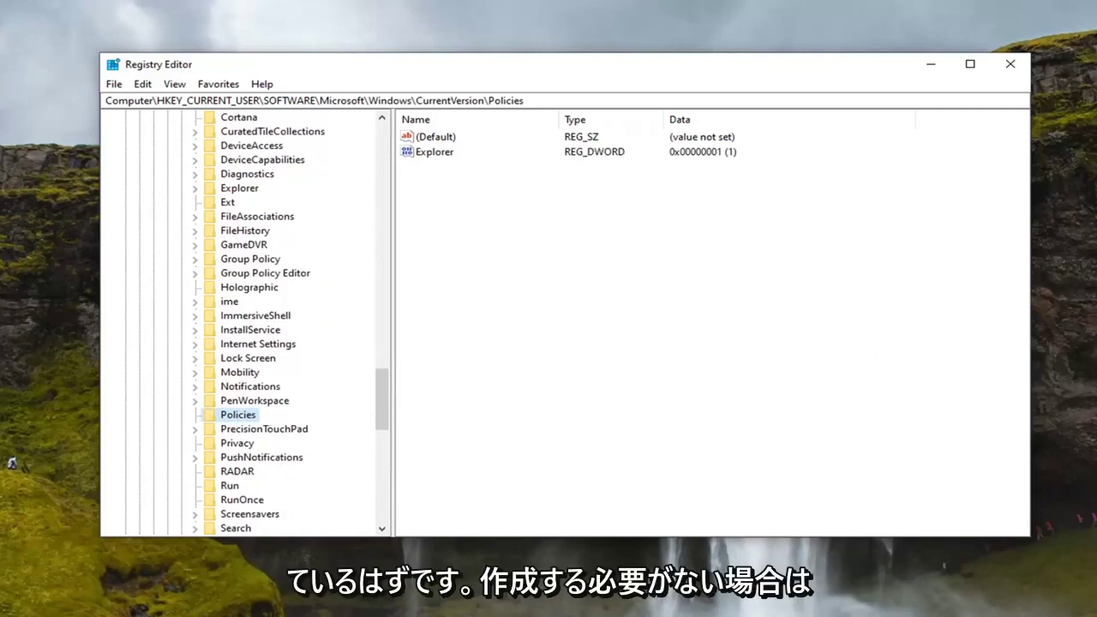
Create a new subkey named Explorer under the Policies key
right_click(233, 415)
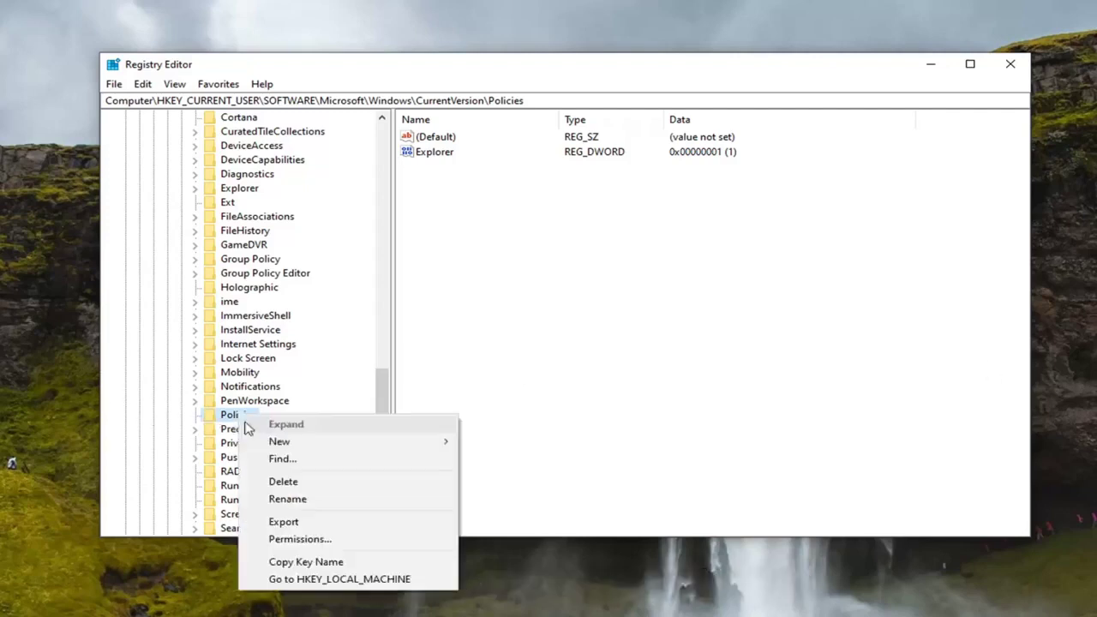
key("Escape")
right_click(238, 417)
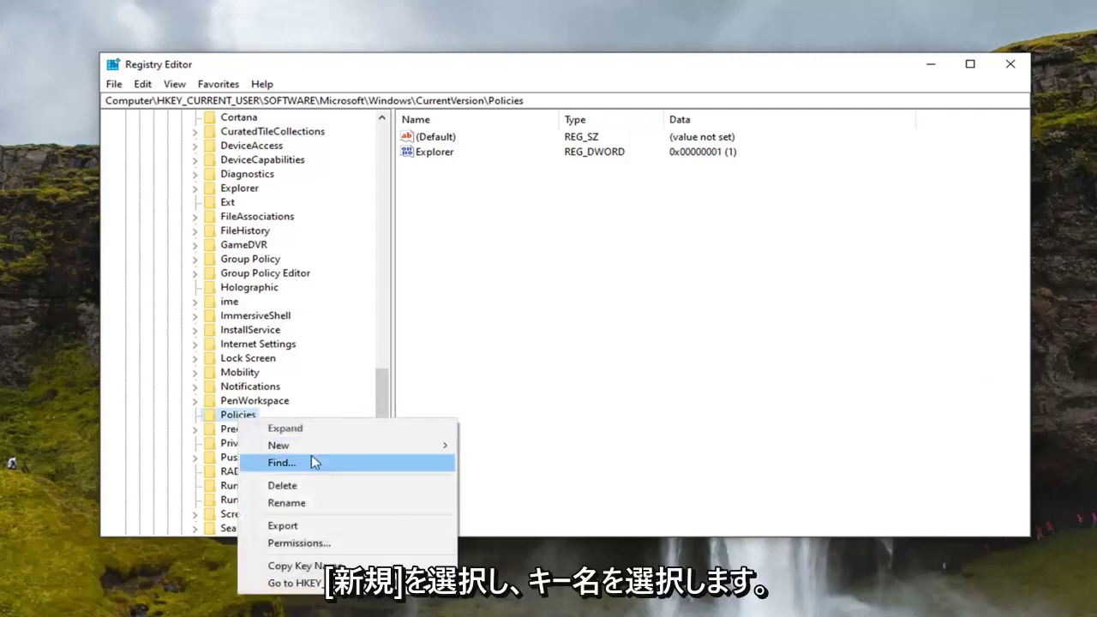
mouse_move(317, 446)
left_click(519, 452)
type("E")
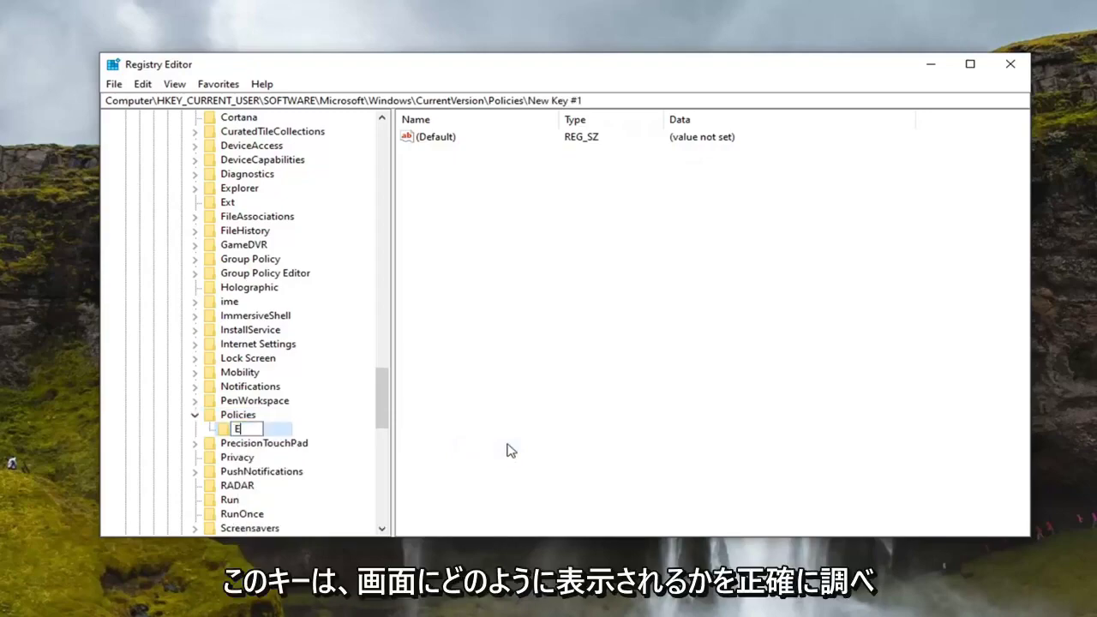
type("xplorer")
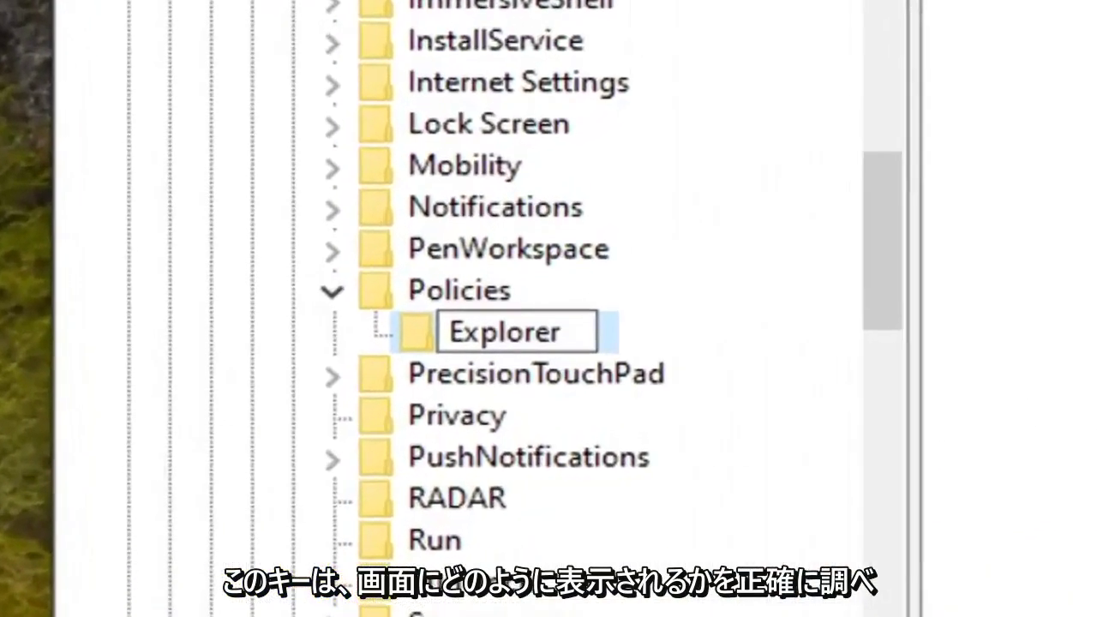
key("Return")
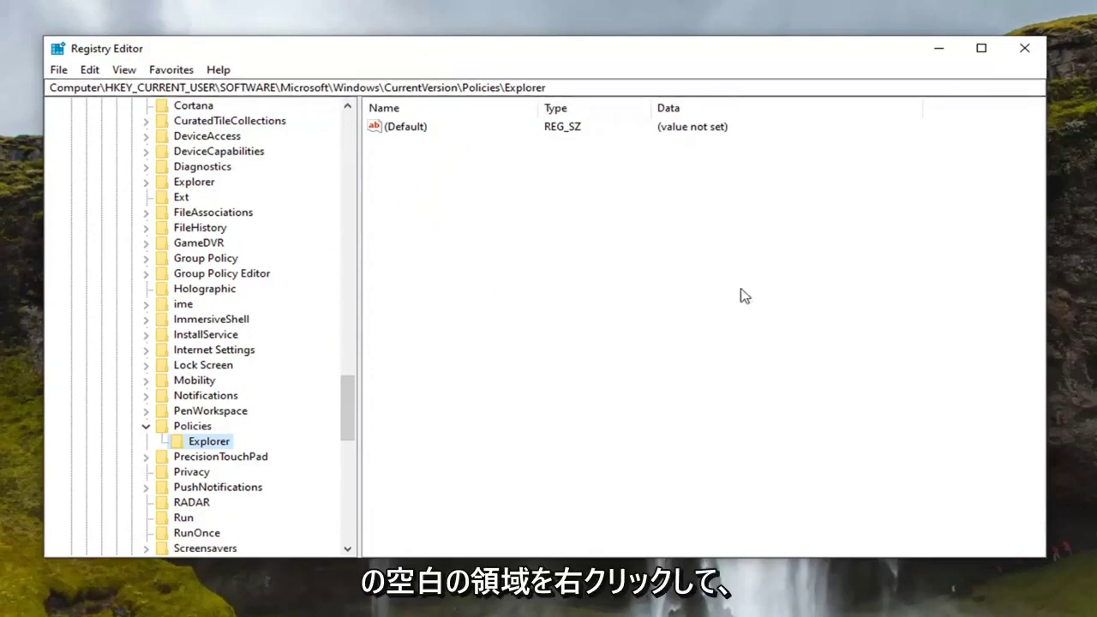
Add a DWORD (32-bit) value named NoCDBurning to the new Explorer key
right_click(453, 202)
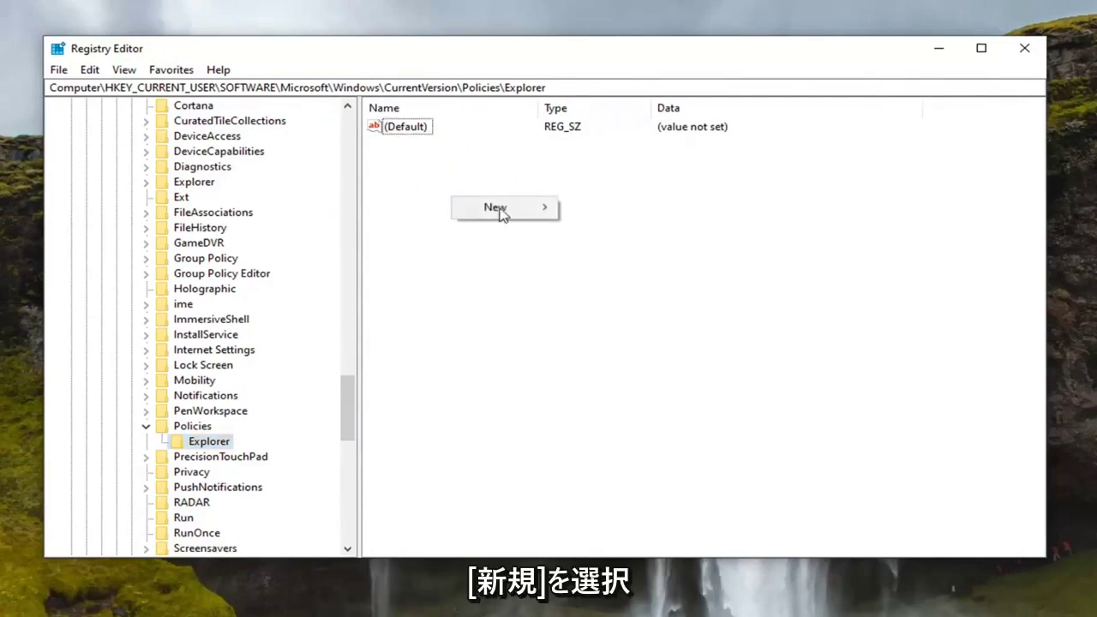
mouse_move(499, 210)
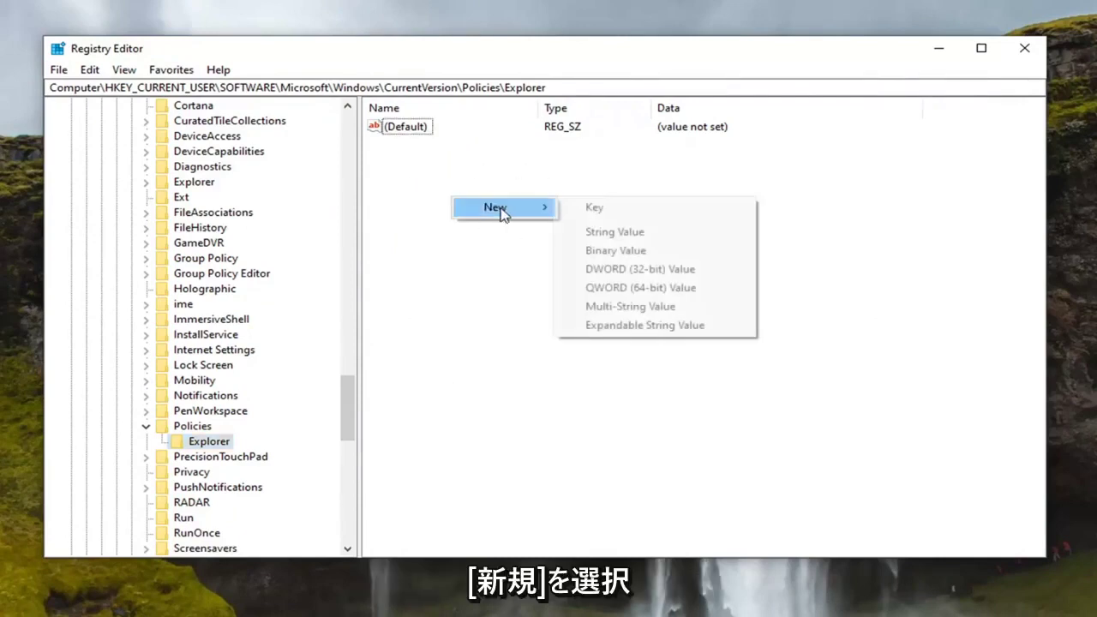
left_click(635, 271)
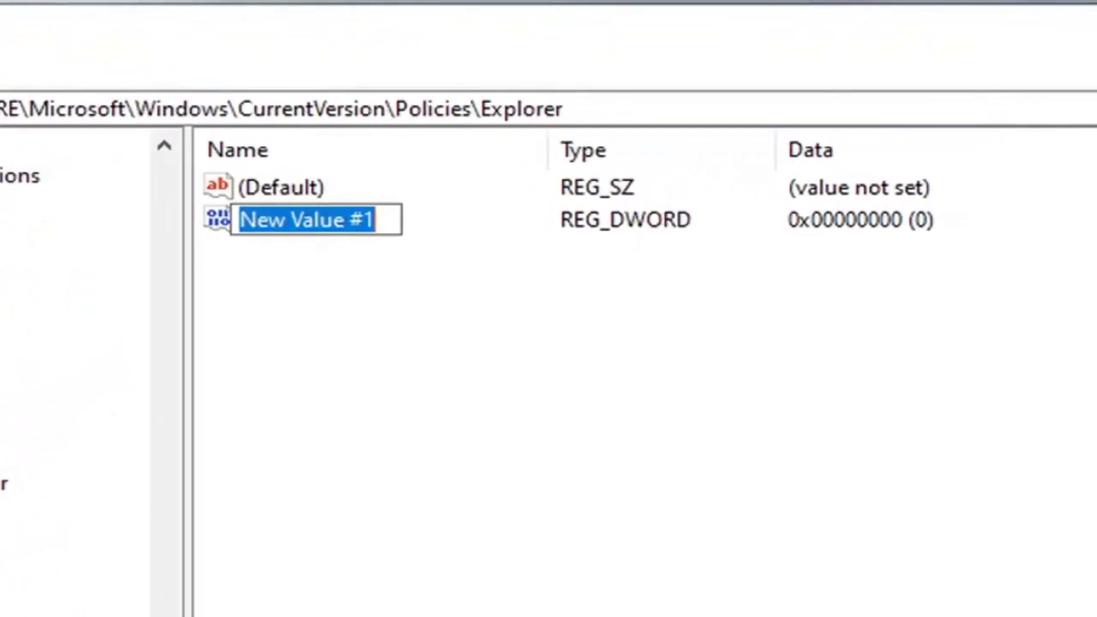
type("NoCD")
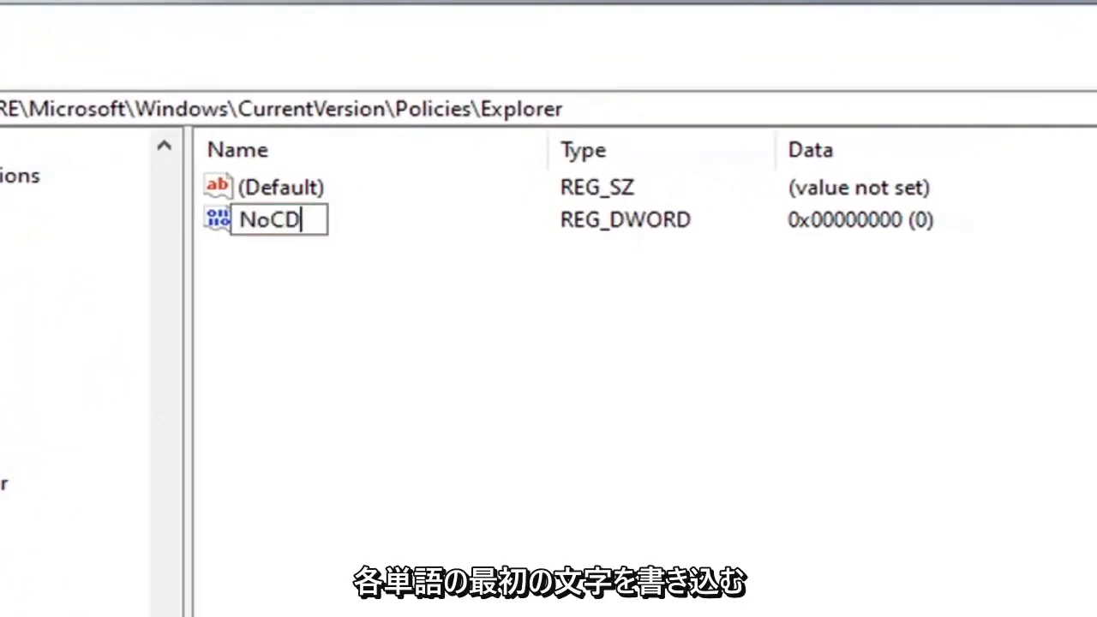
type("Burning")
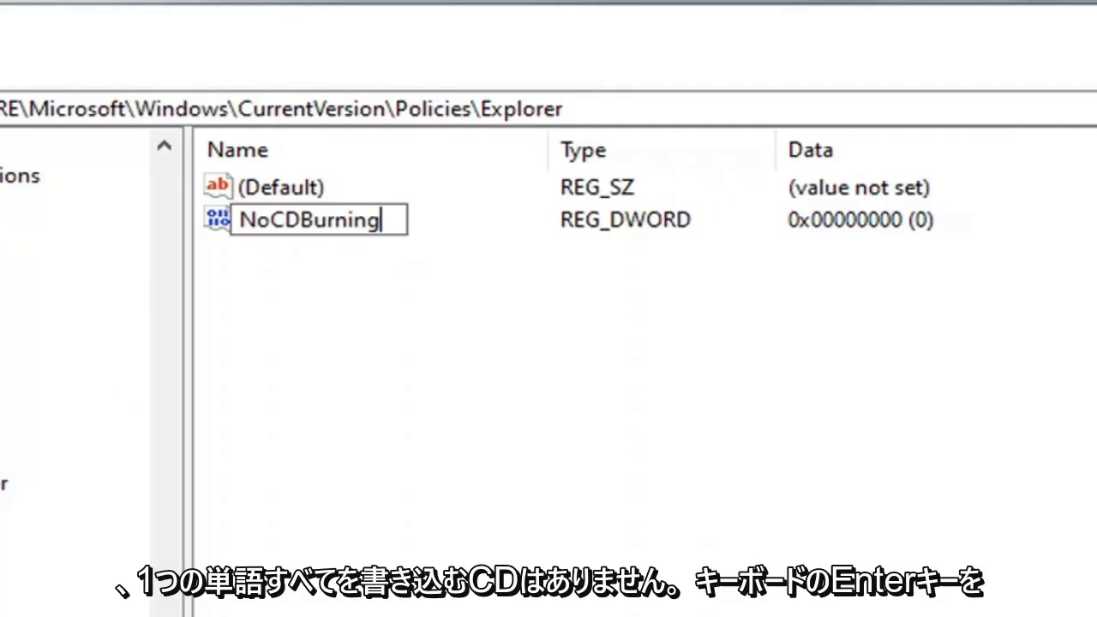
key("Return")
Set the NoCDBurning value data to 1 with hexadecimal base
double_click(272, 223)
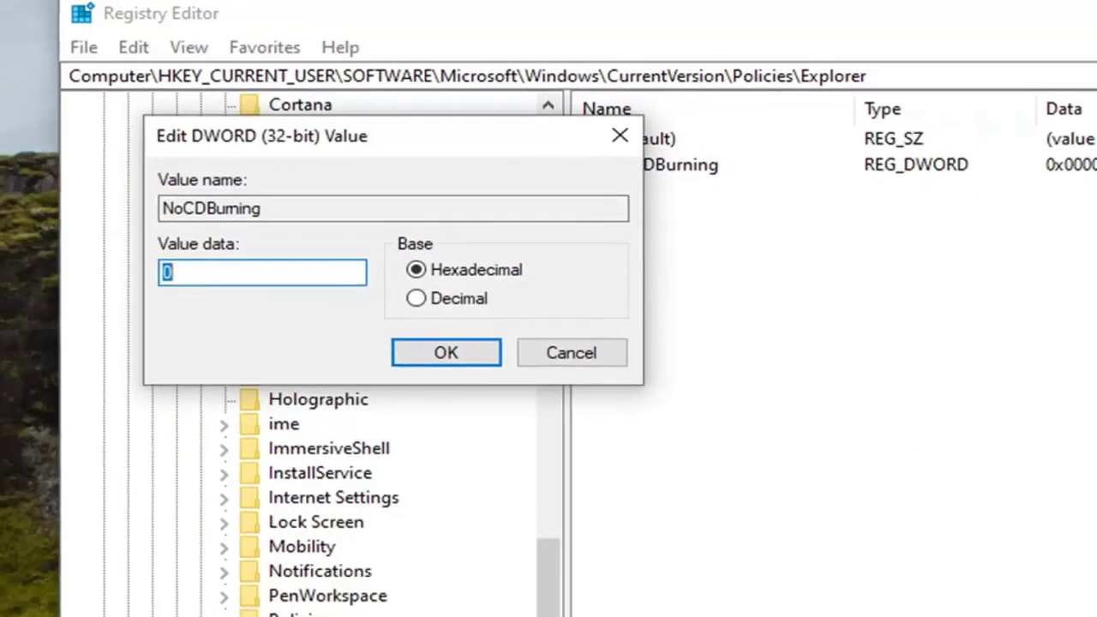
type("1")
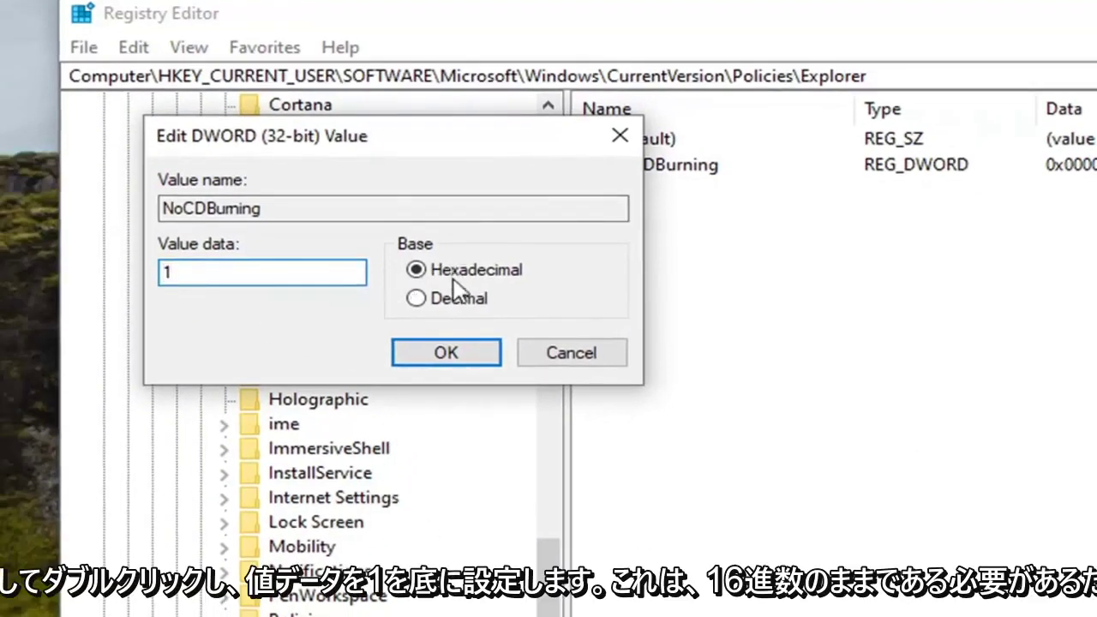
key("BackSpace")
type("0")
type("1")
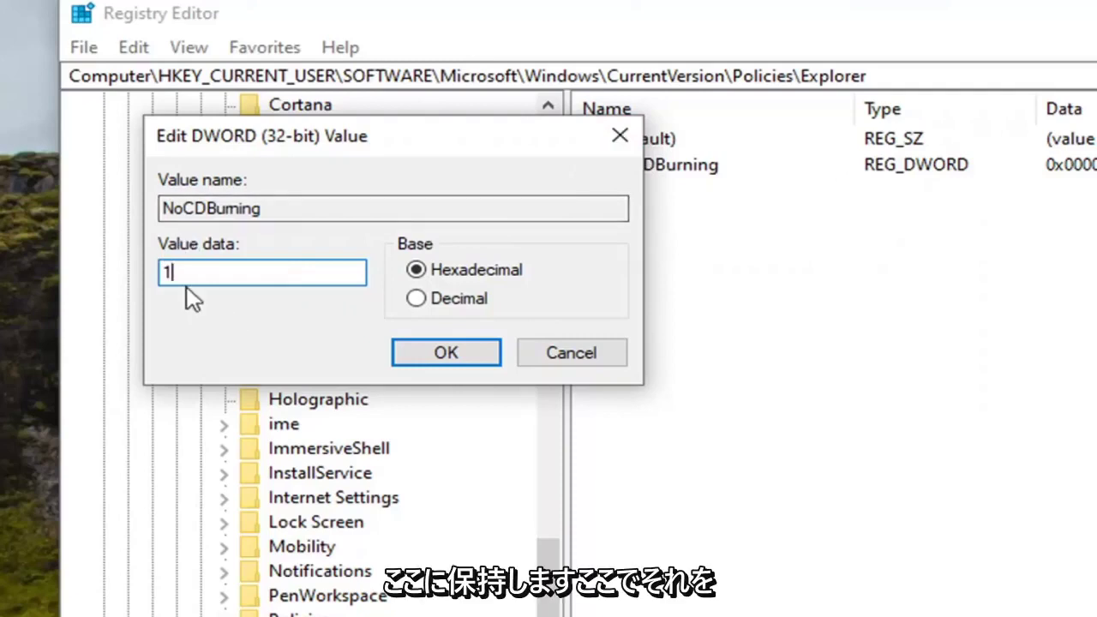
left_click(434, 358)
Collapse the expanded registry branches back to the Computer root and close Registry Editor
left_click(291, 610)
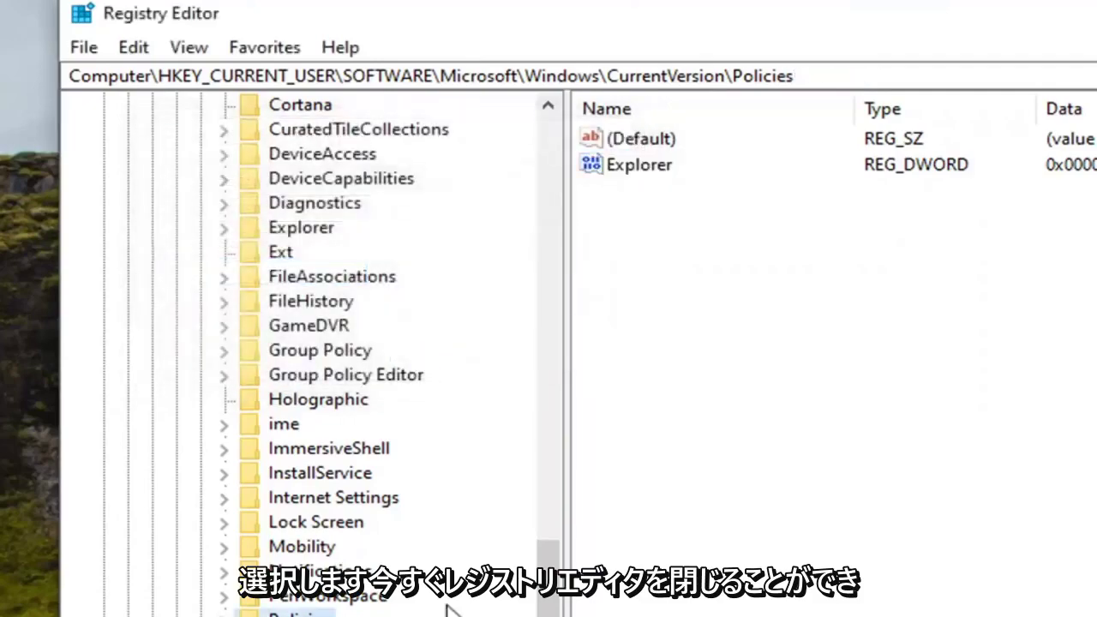
left_click_drag(534, 551, 504, 420)
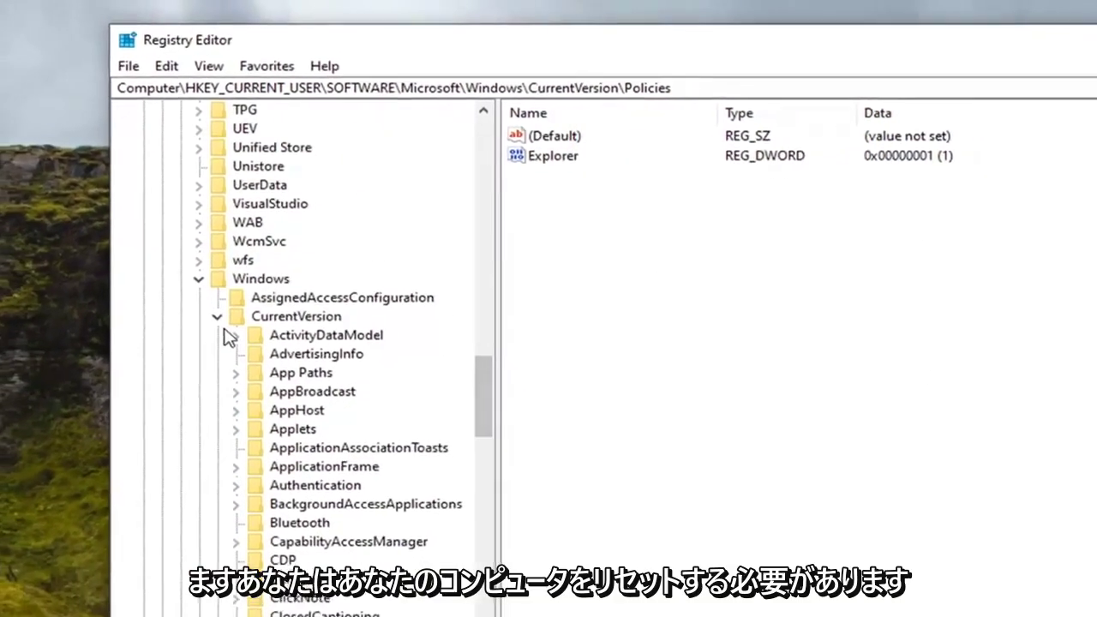
left_click(212, 333)
left_click(192, 291)
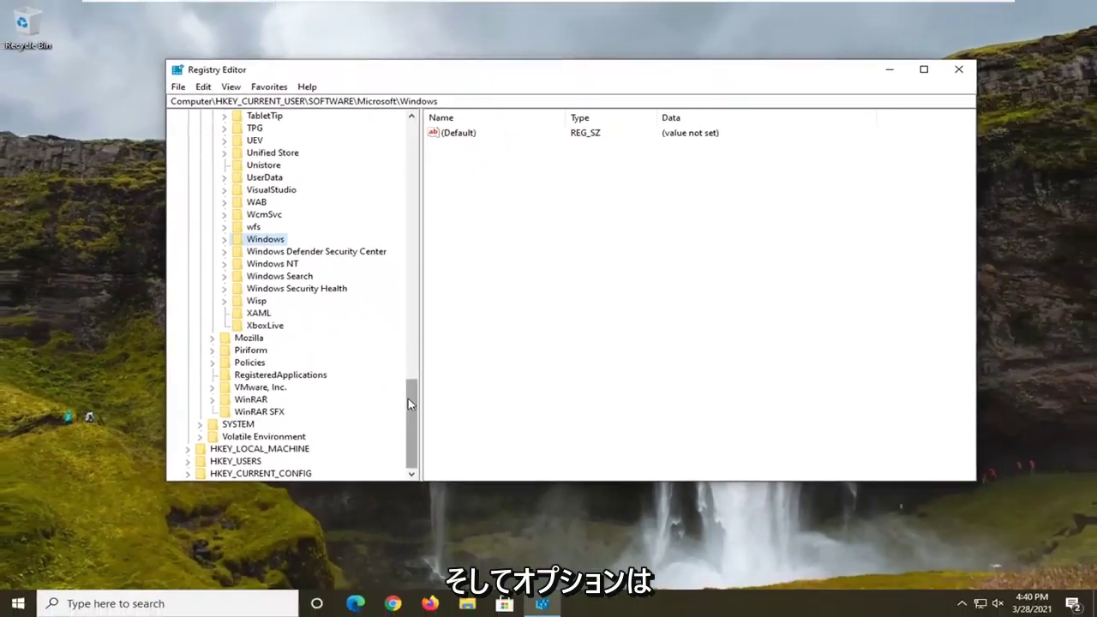
scroll(407, 141, "up", 15)
left_click(204, 366)
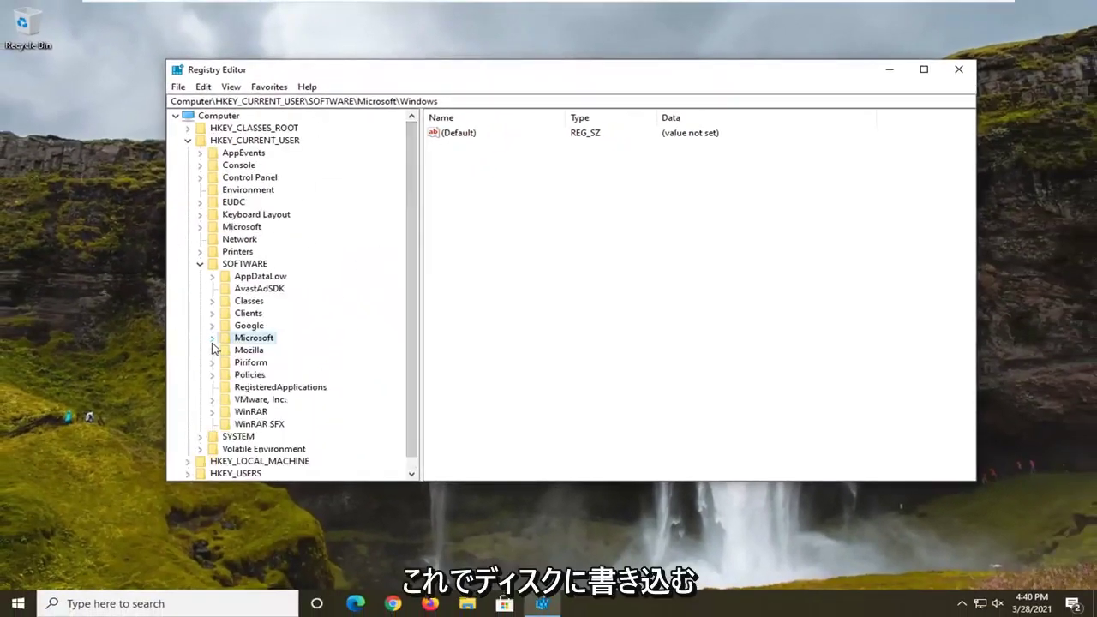
left_click(200, 263)
left_click(188, 139)
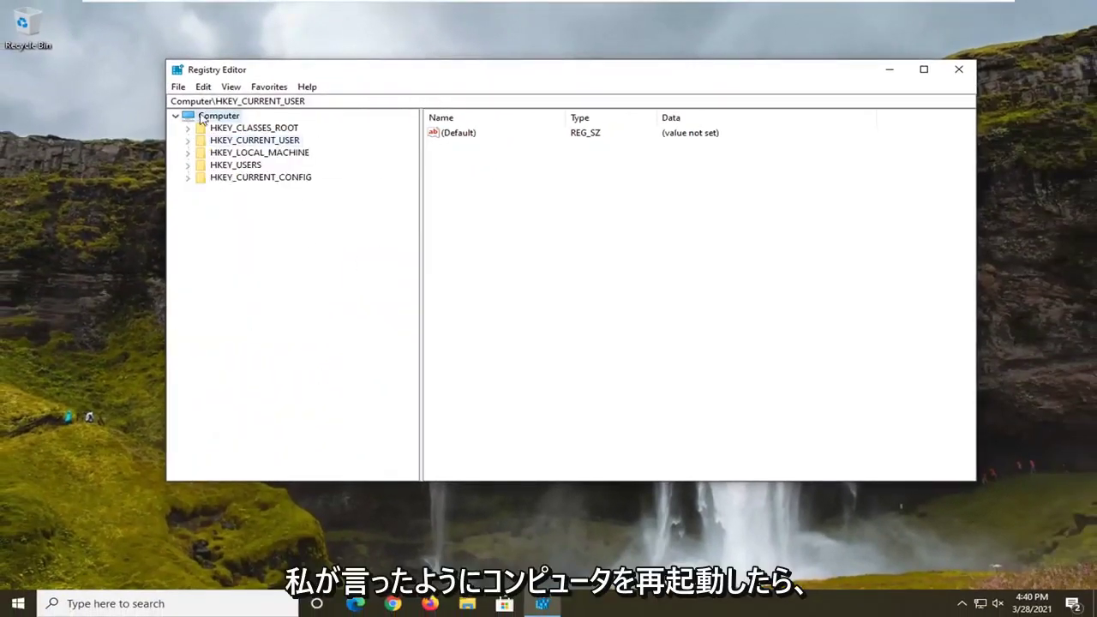
left_click(203, 117)
left_click(959, 70)
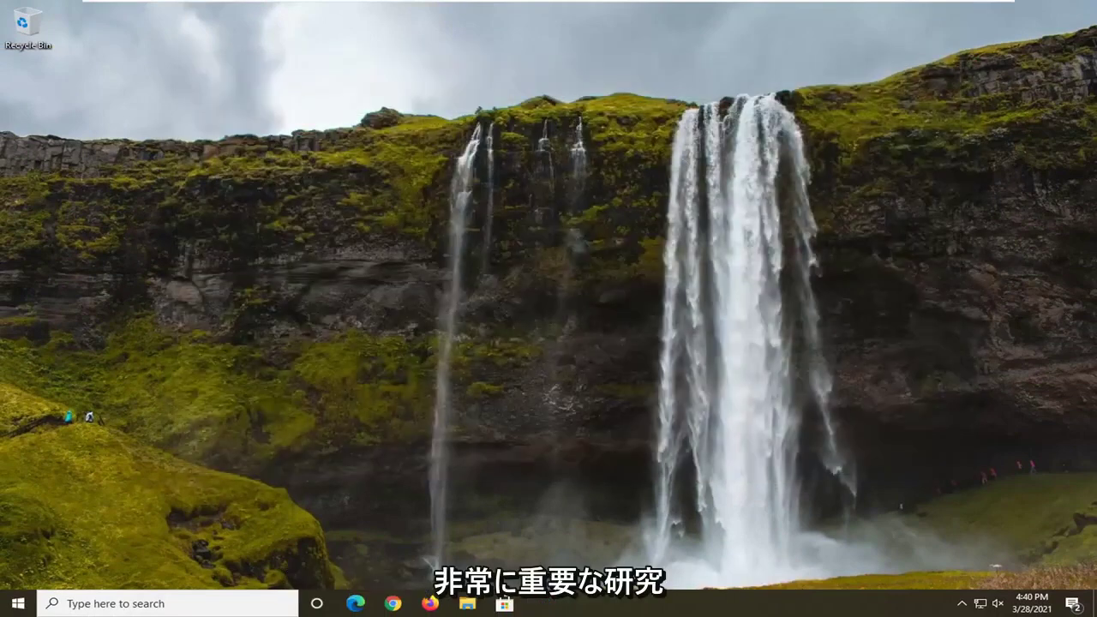